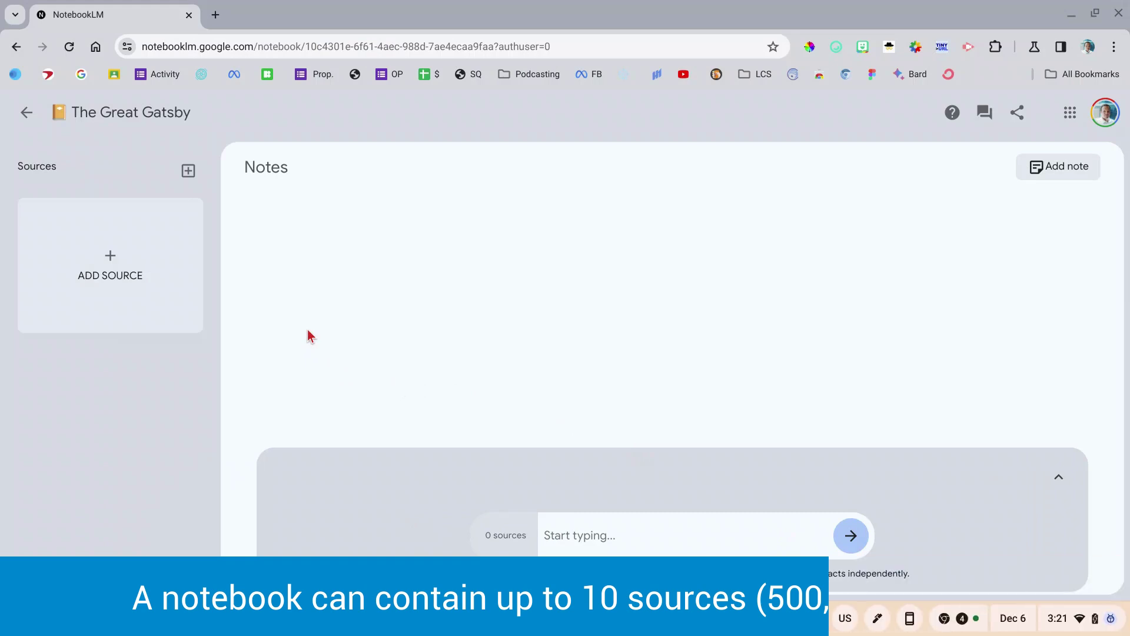
Add gatsby-full.pdf from the Gatsby downloads folder as a PDF source for the notebook.
left_click(131, 260)
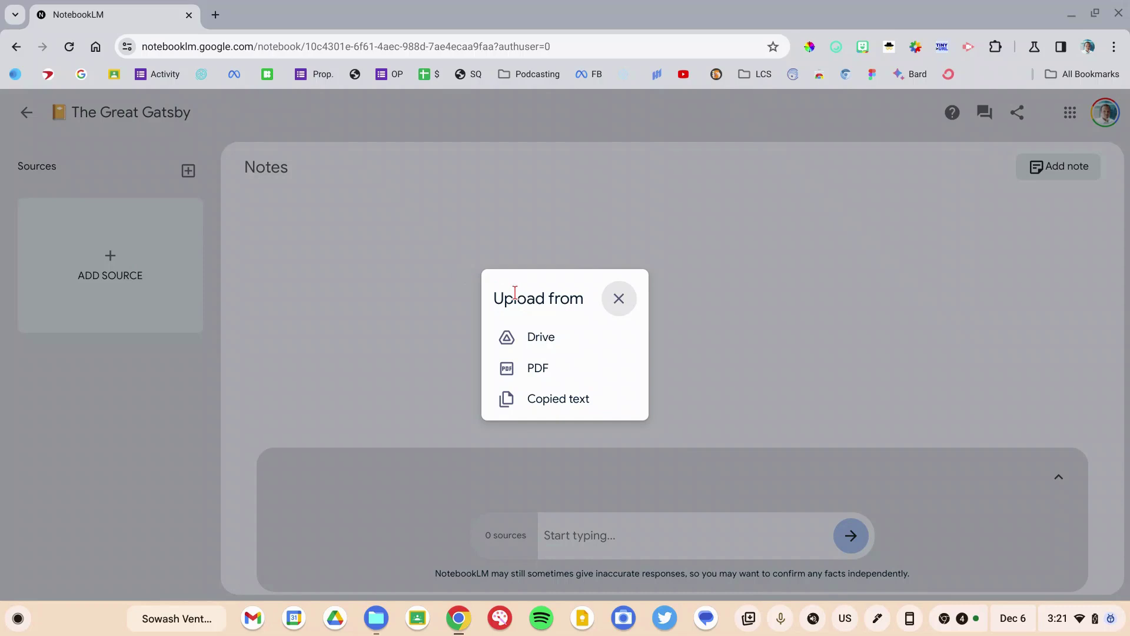
left_click(533, 375)
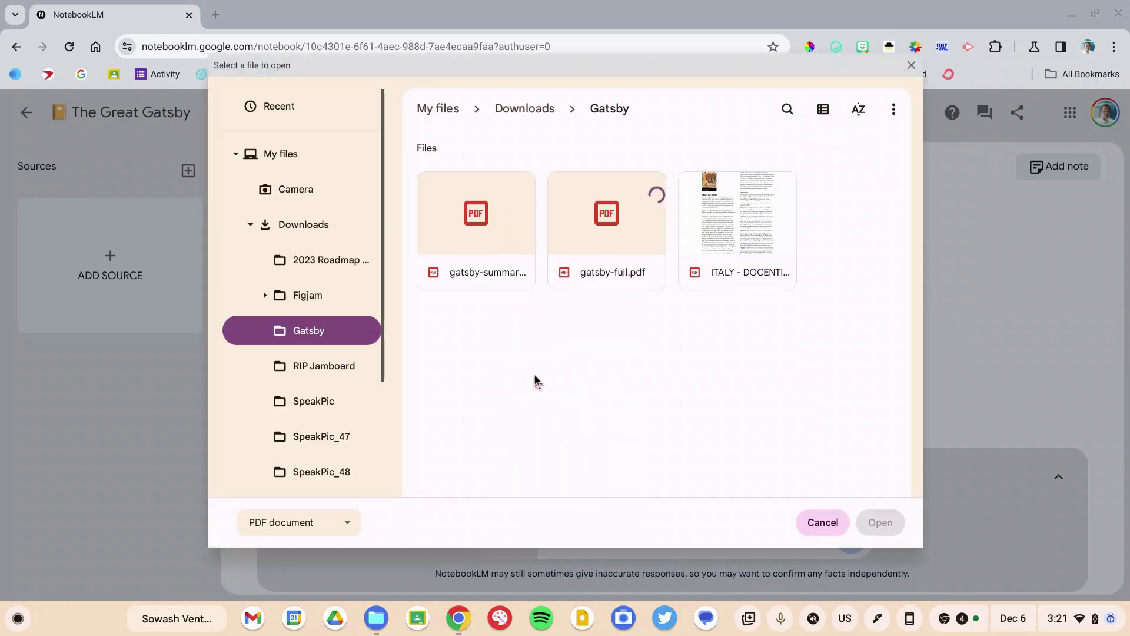
left_click(587, 256)
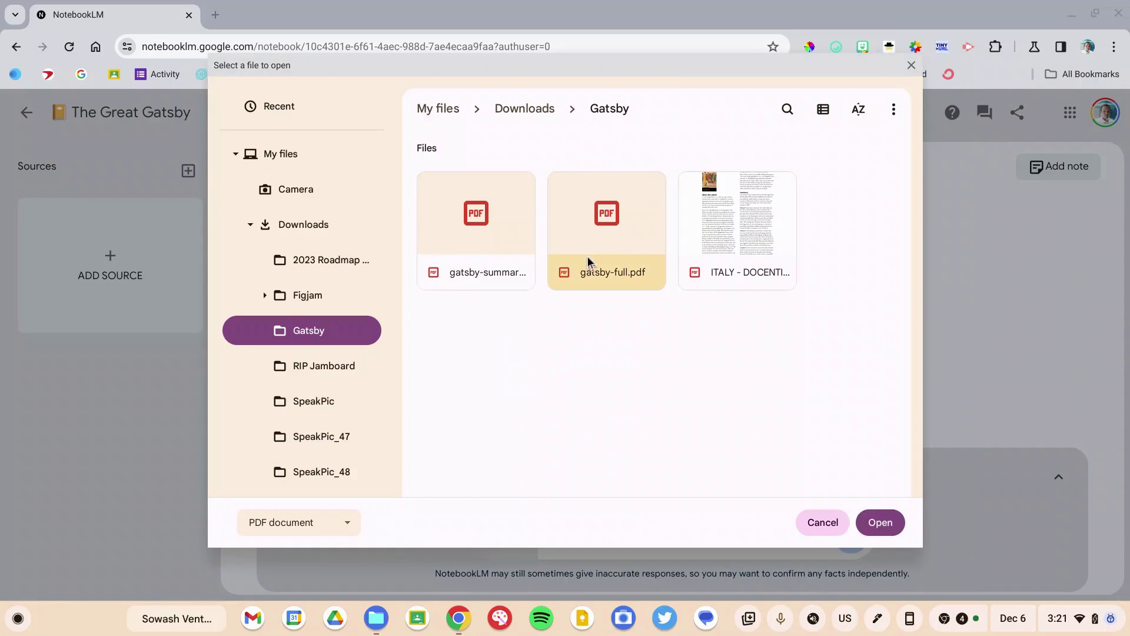
double_click(587, 257)
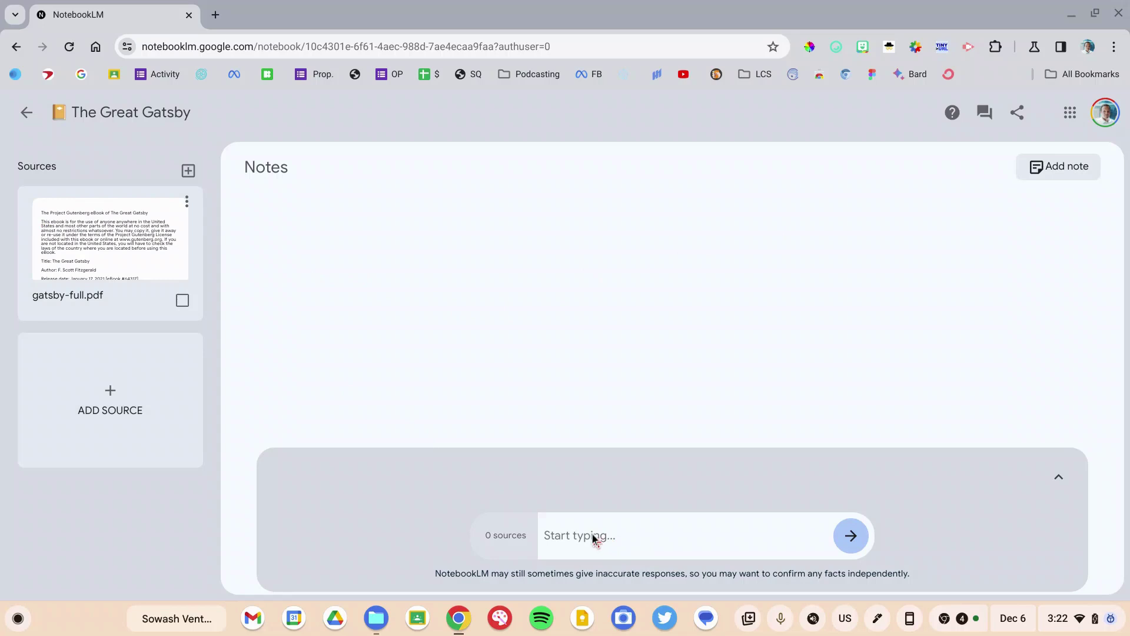
key("ctrl+r")
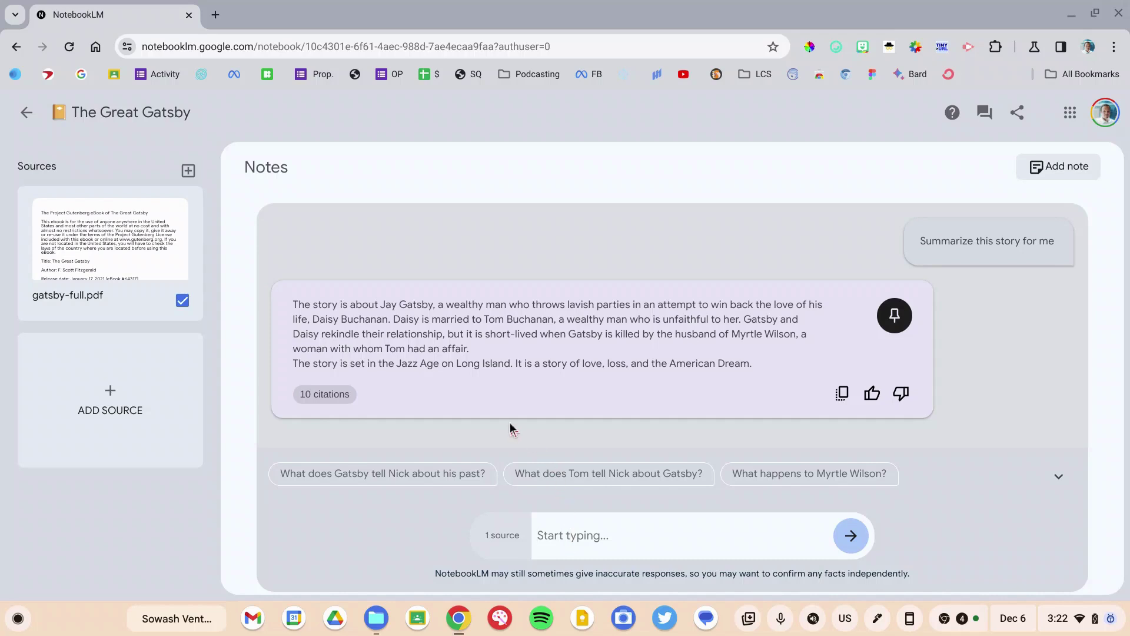
Review the generated story summary, highlighting its first paragraph and the mention of the Jazz Age.
left_click_drag(295, 305, 572, 355)
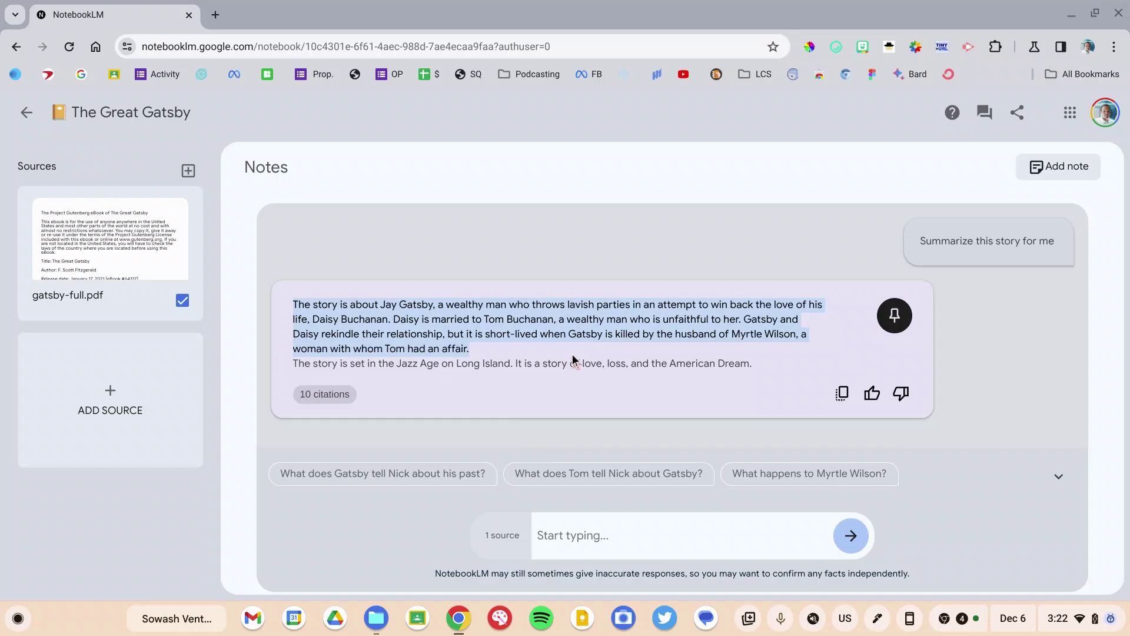
left_click(366, 366)
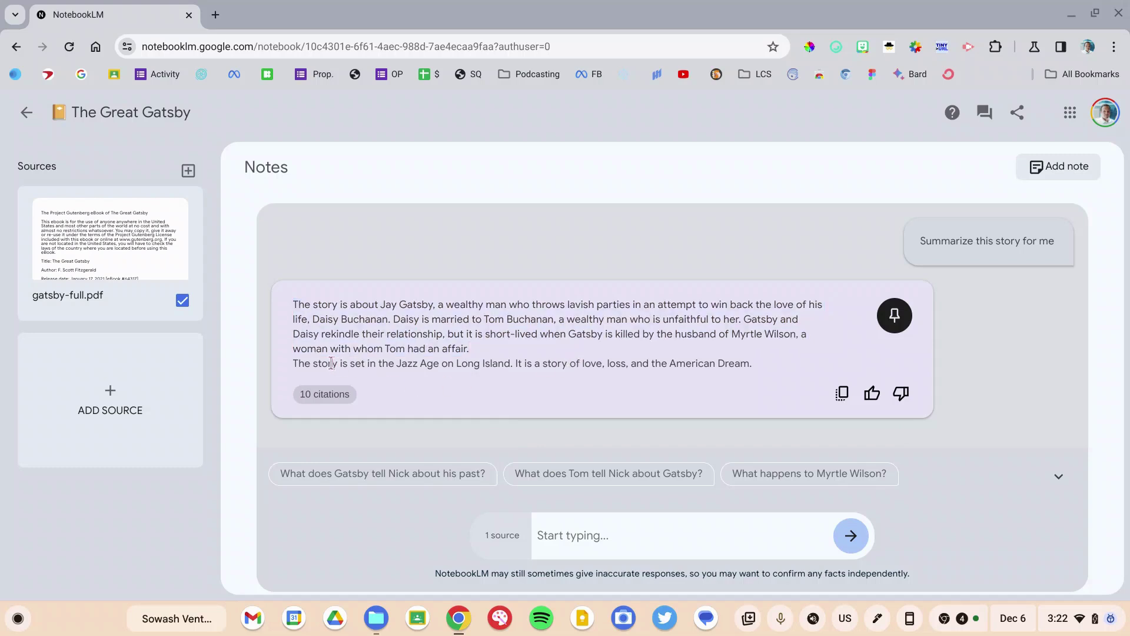
left_click_drag(398, 366, 433, 365)
Ask the notebook "What is the Jazz age?" and expand the citations of the answer.
left_click(581, 534)
type("What is the Jaz")
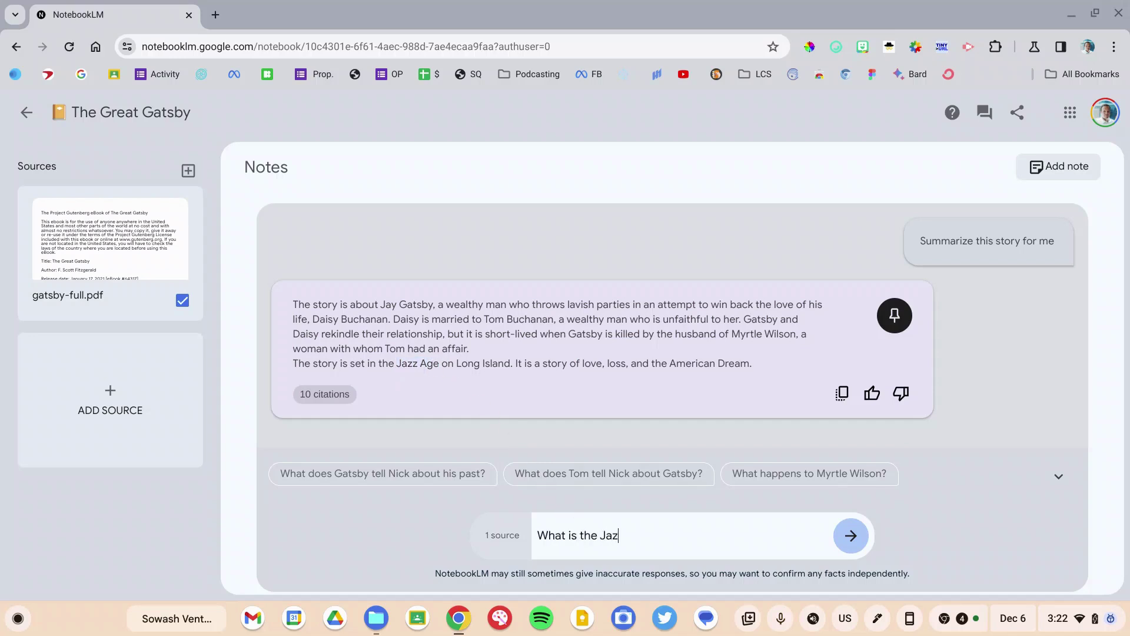
type("z age?")
key("Return")
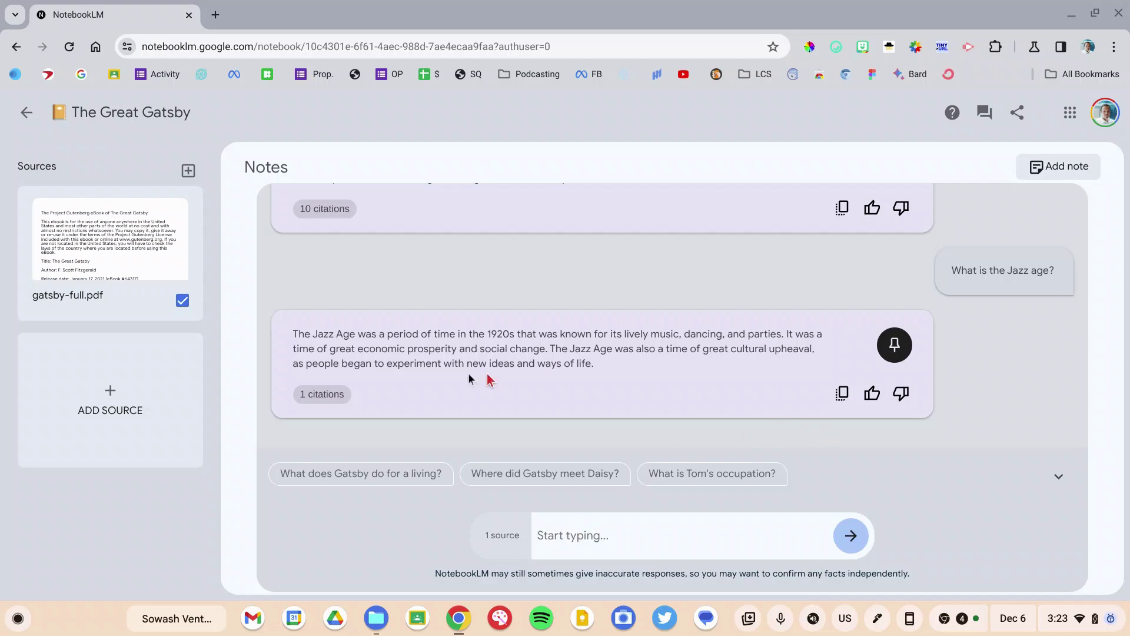
left_click(340, 395)
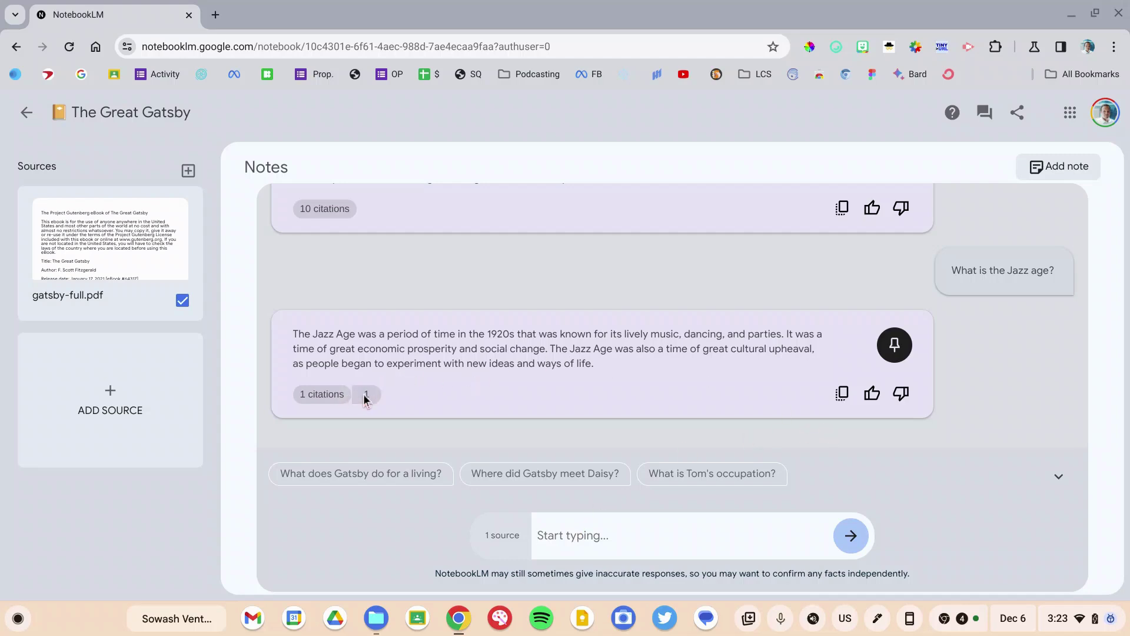
mouse_move(365, 399)
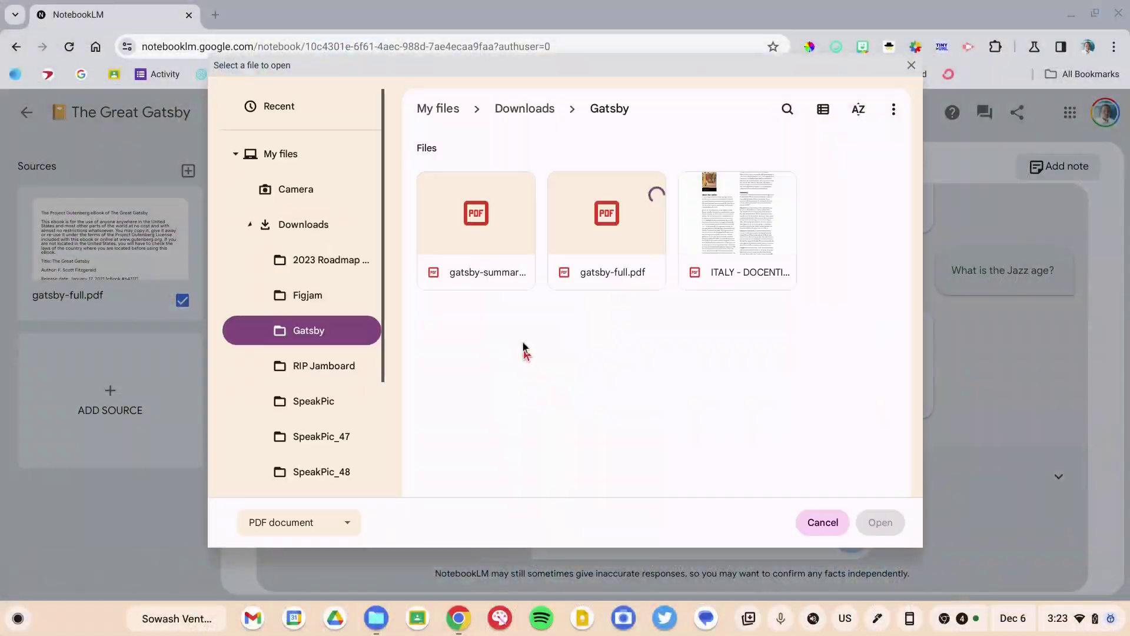
Upload gatsby-summary.pdf and the PDF whose name starts with ITALY - DOCENTI as additional sources.
left_click(503, 280)
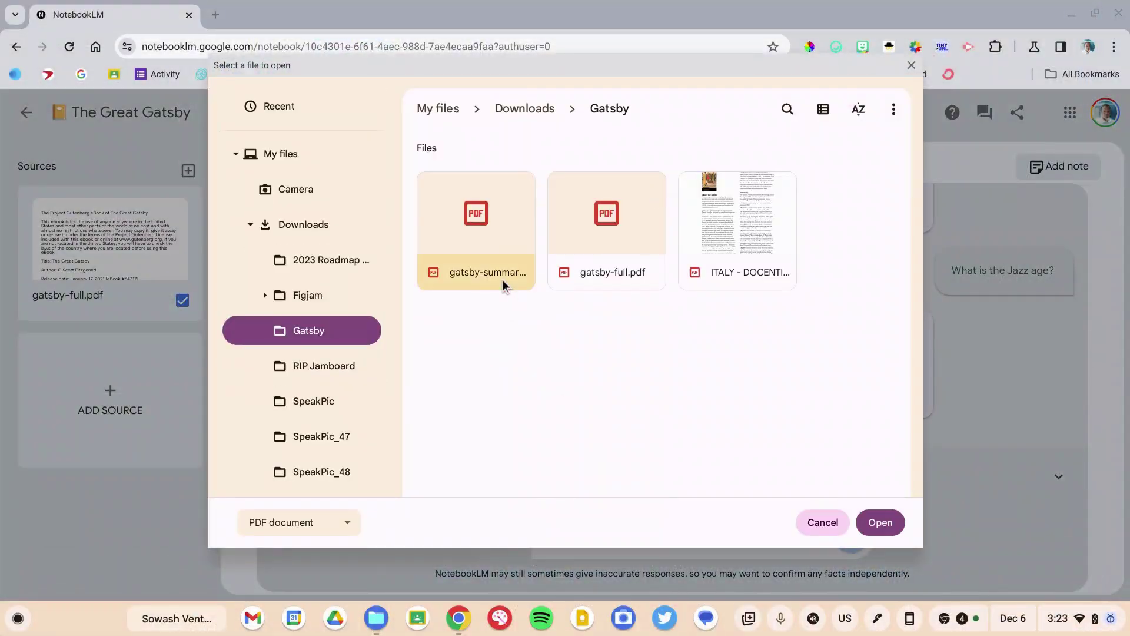
left_click(878, 521)
left_click(99, 525)
left_click(540, 369)
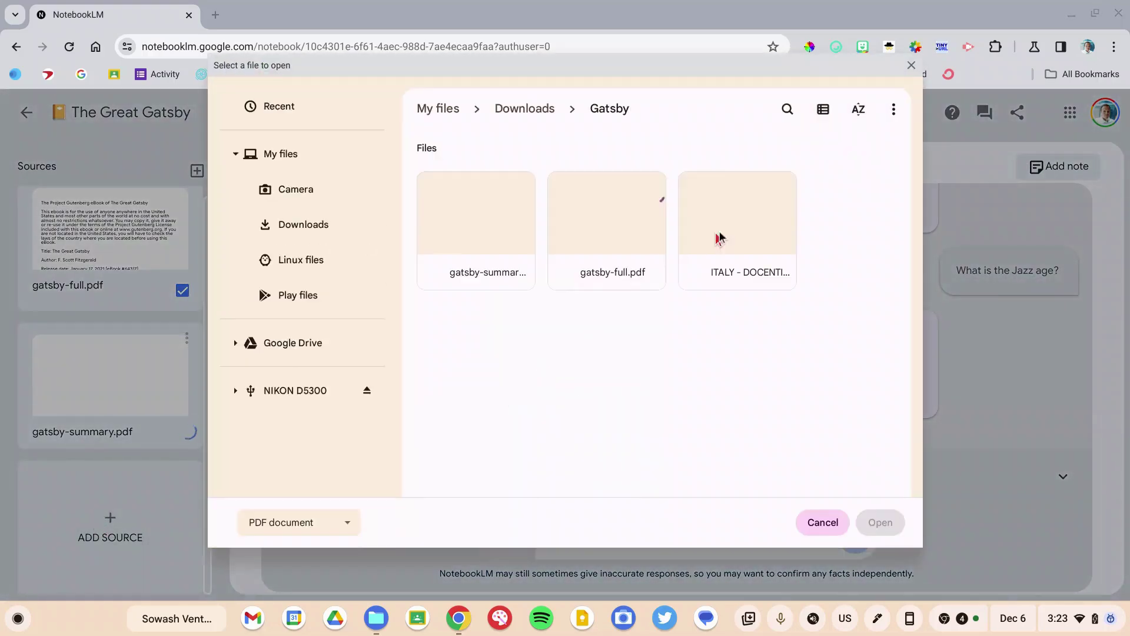
double_click(746, 232)
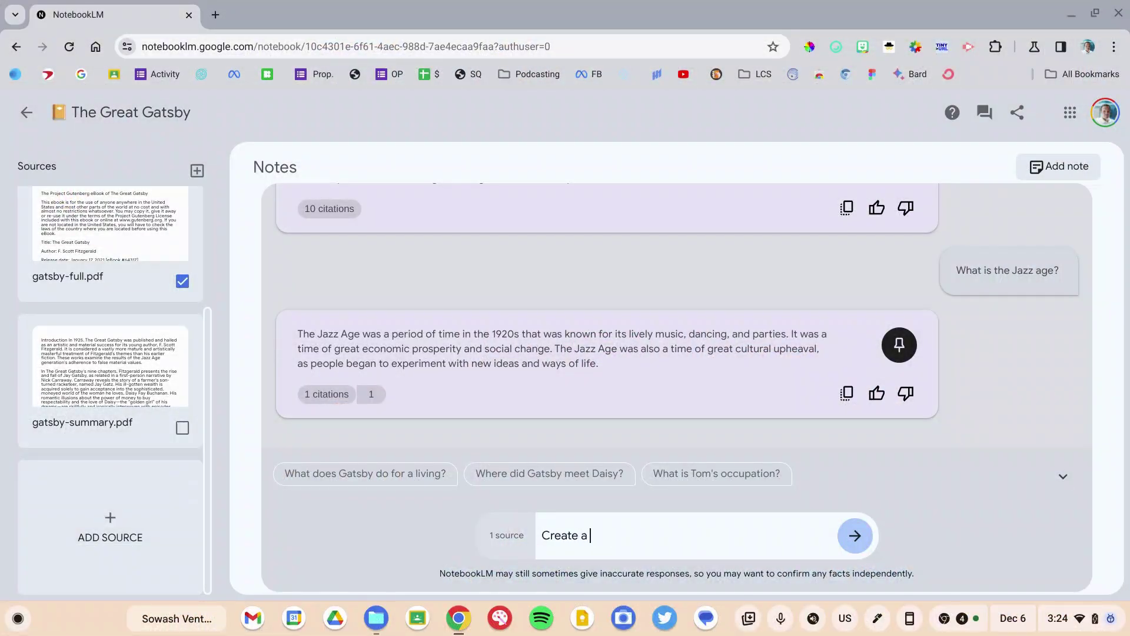
Ask the notebook to "Create a list of the main characters in this novel".
type("f the main charac")
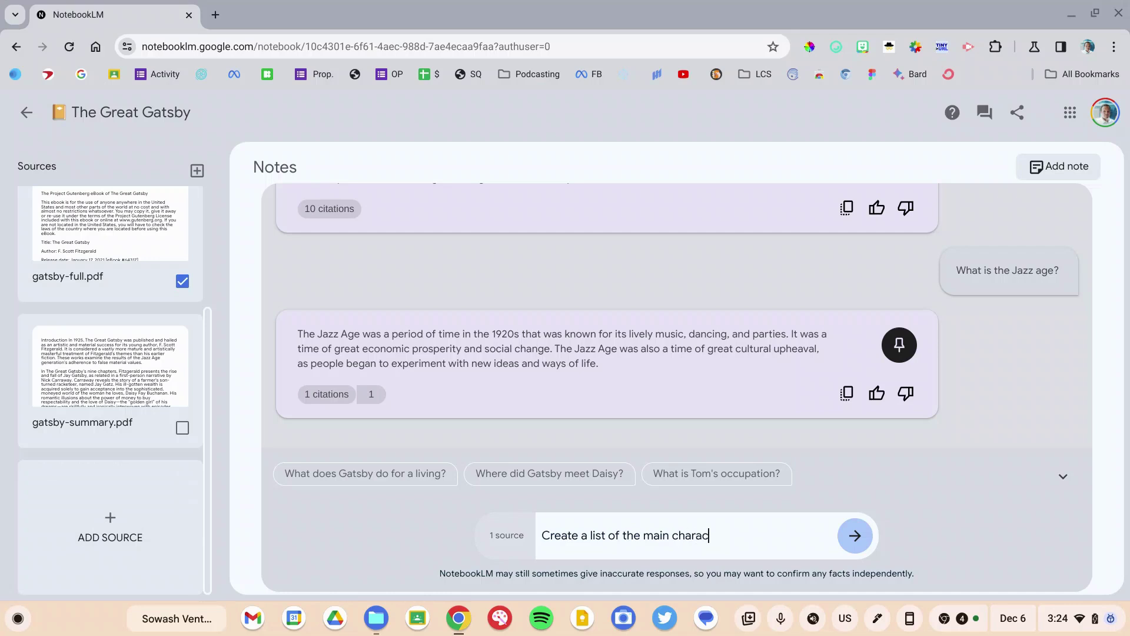
type("ters in this novel")
key("Return")
scroll(390, 352, "down", 3)
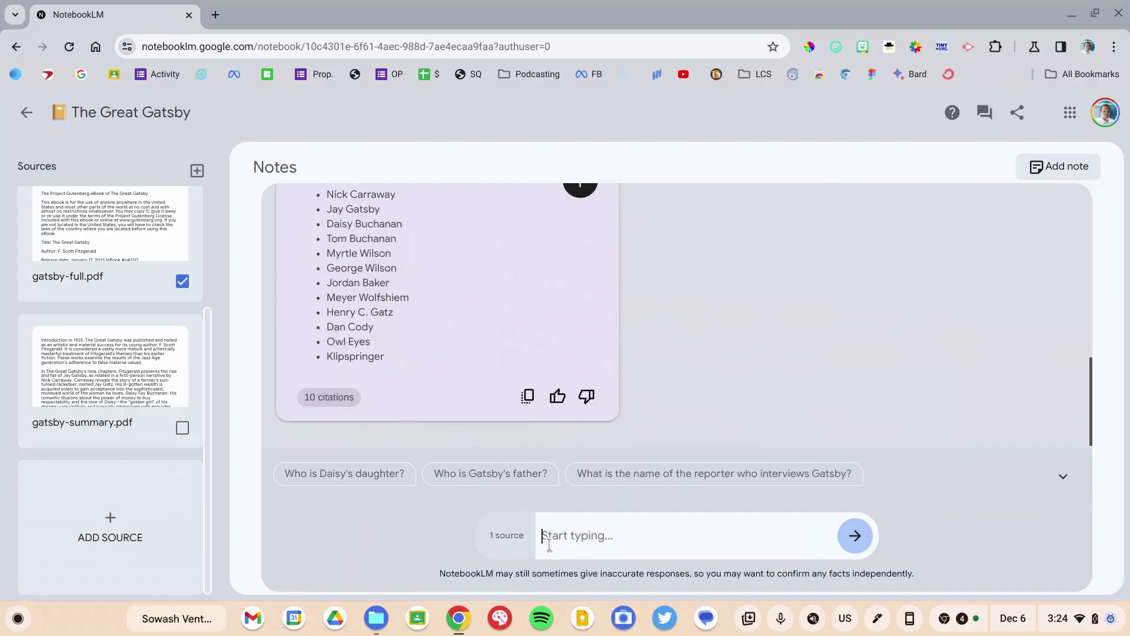
Ask the notebook to "Describe the cars that are included in this story".
type("Tell")
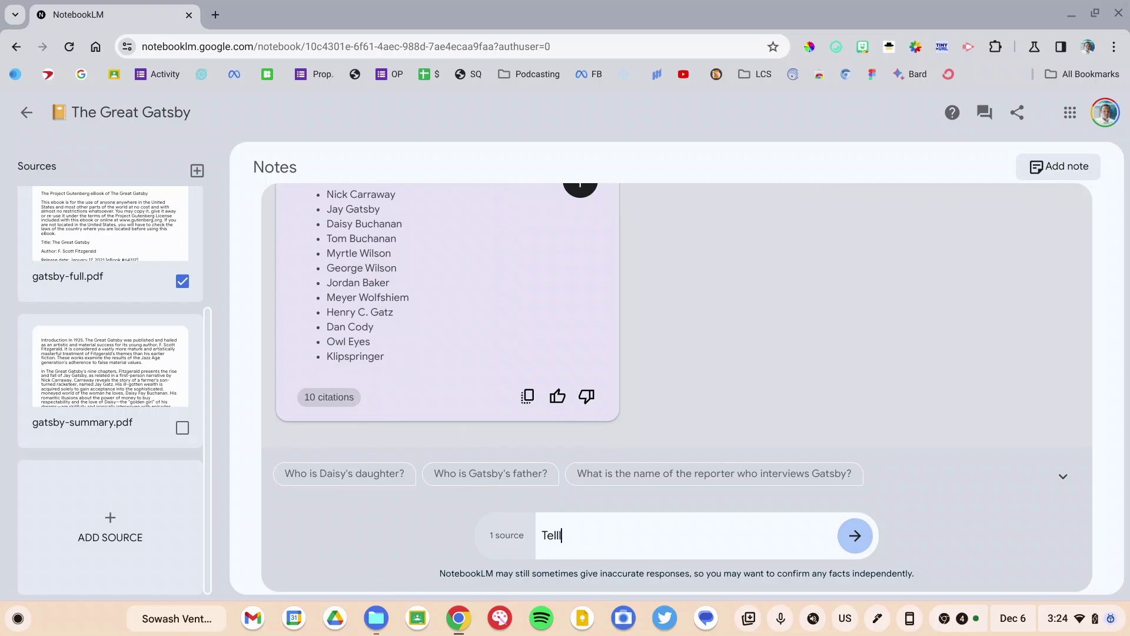
type("l")
key("BackSpace")
key("BackSpace")
key("BackSpace")
key("BackSpace")
key("BackSpace")
type("Describe the cars that are inc")
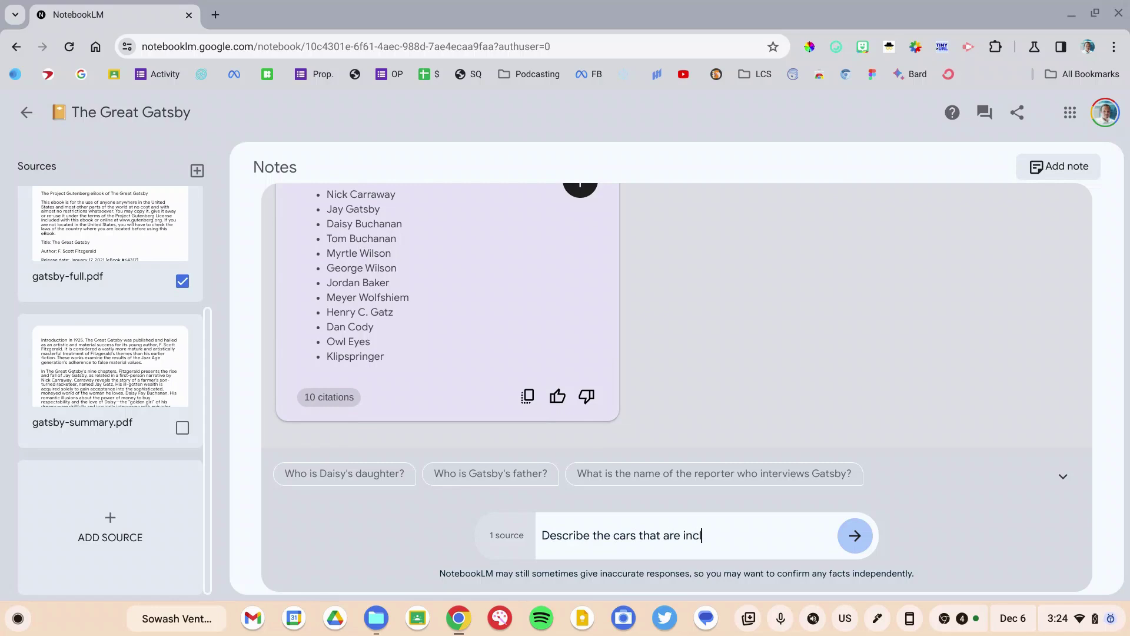
type("luded in this story")
key("Return")
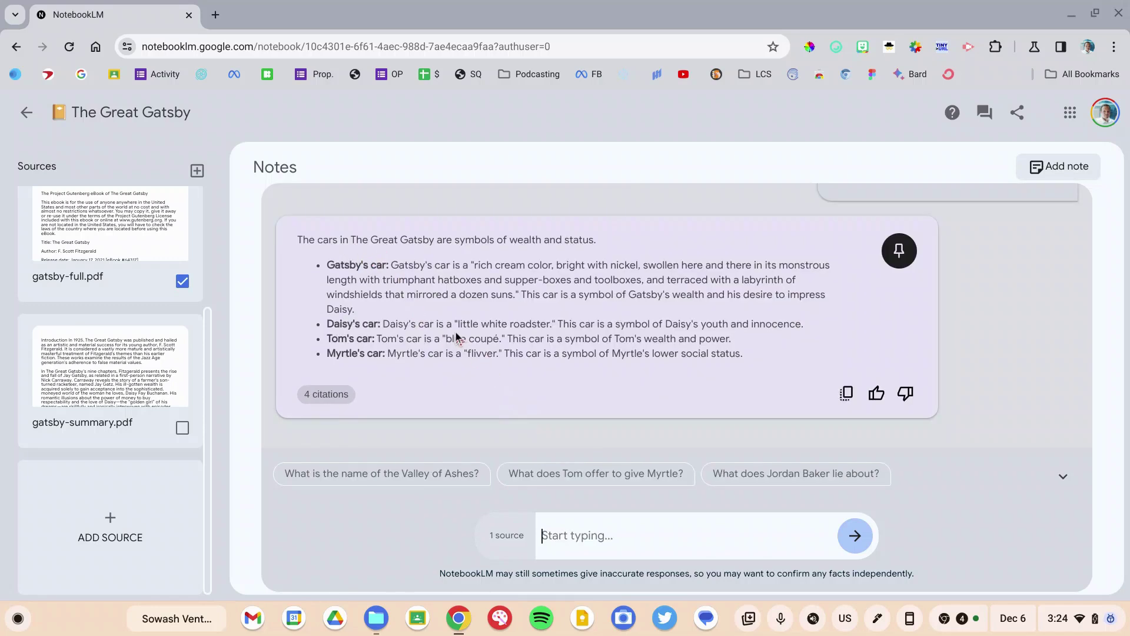
Request "Prepare a study guide for me" and pin the resulting study guide to the notes.
type("Prepare a study guide for me")
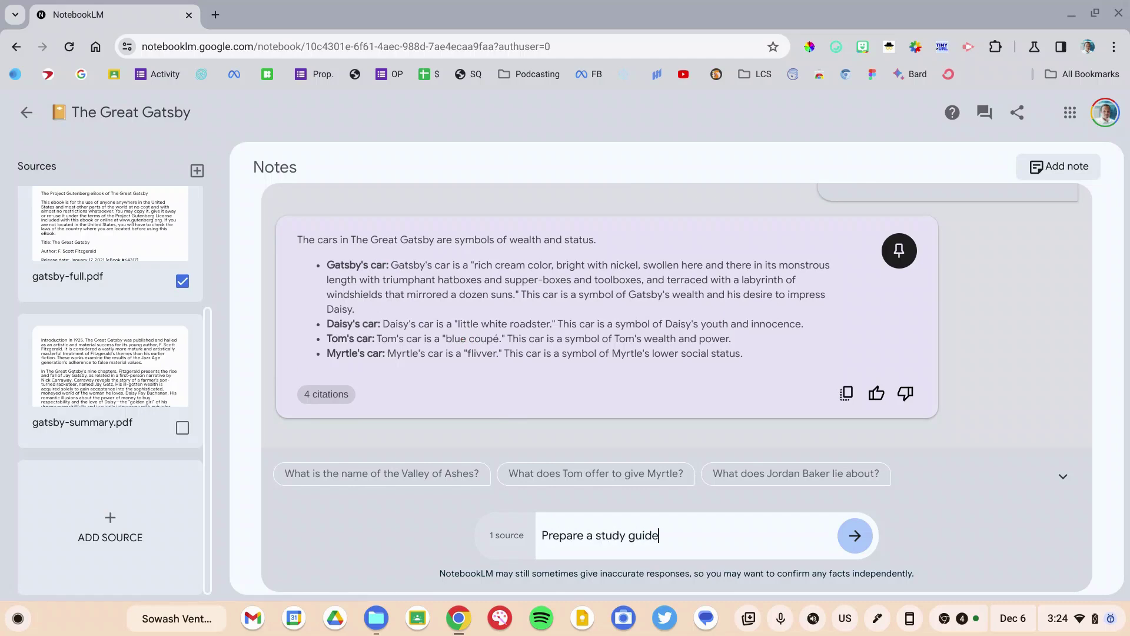
key("Return")
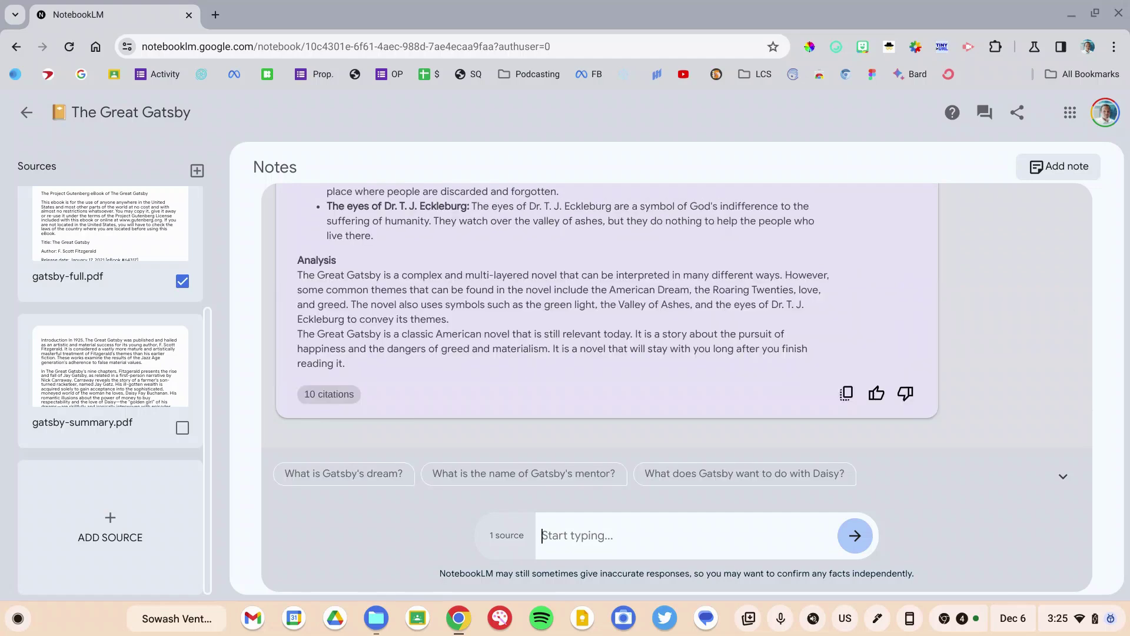
scroll(534, 243, "up", 3)
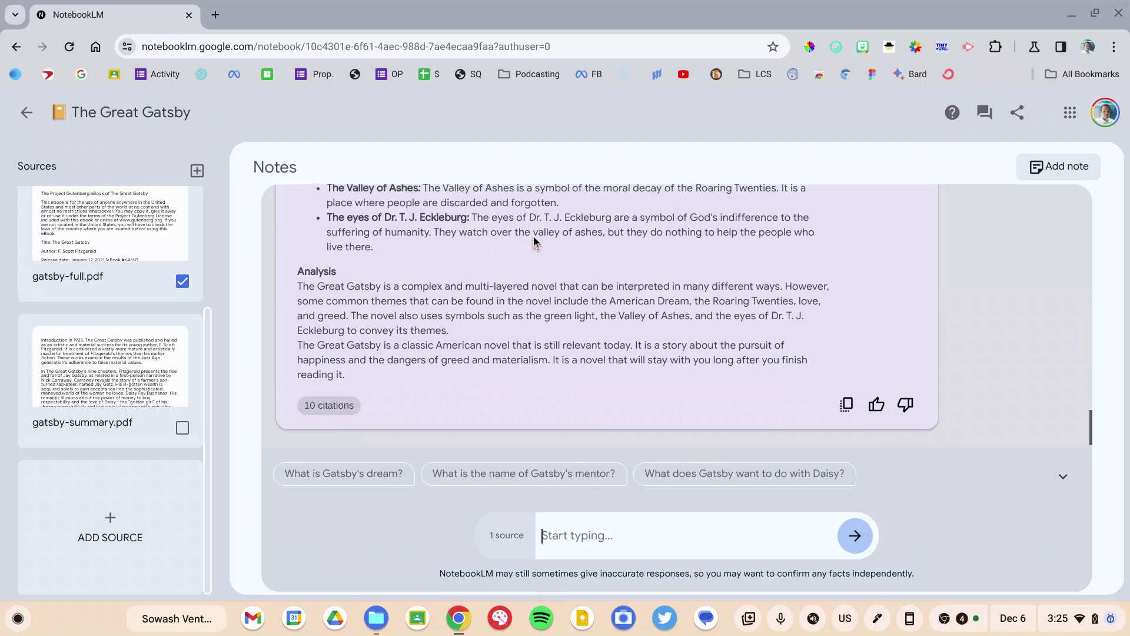
scroll(534, 243, "up", 8)
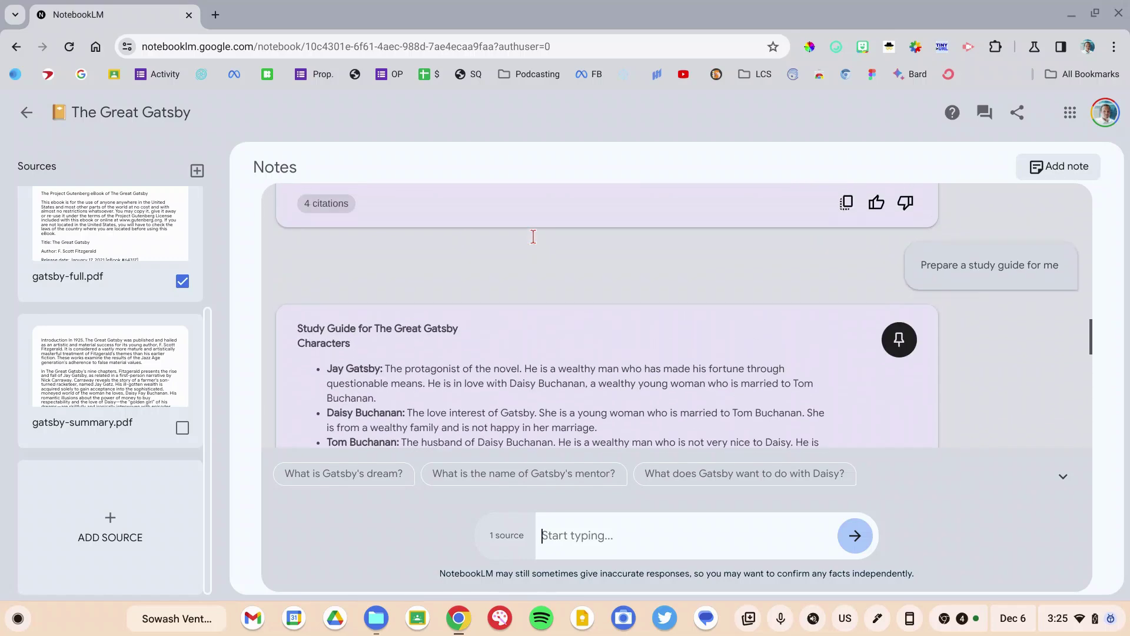
left_click(898, 339)
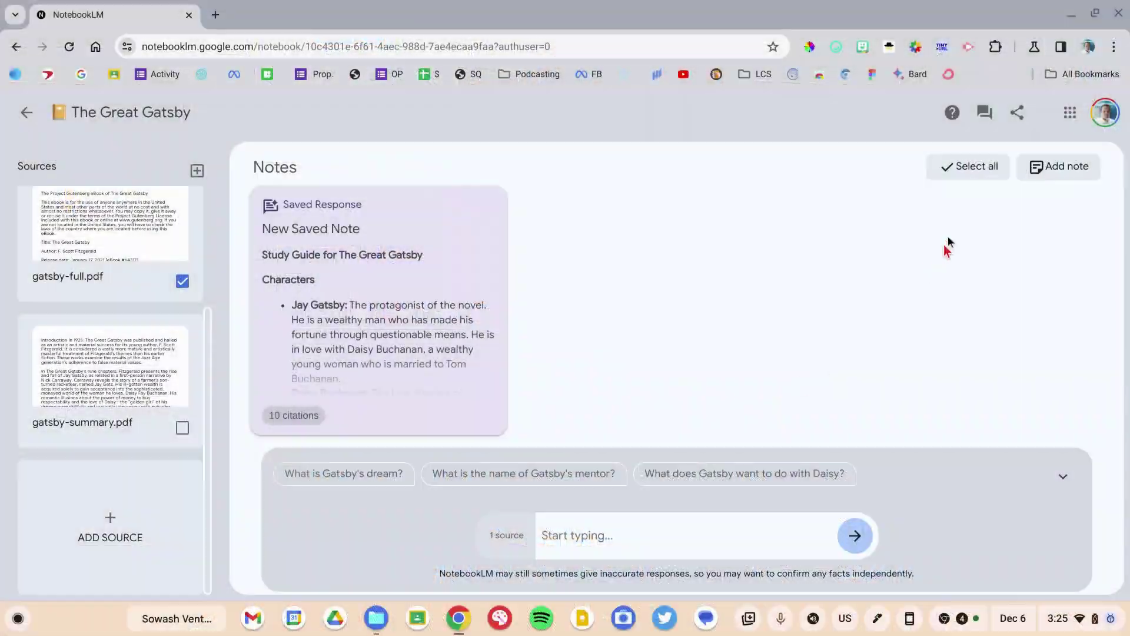
Open the sharing settings of The Great Gatsby notebook and choose Viewer access for the additional person.
left_click(1017, 115)
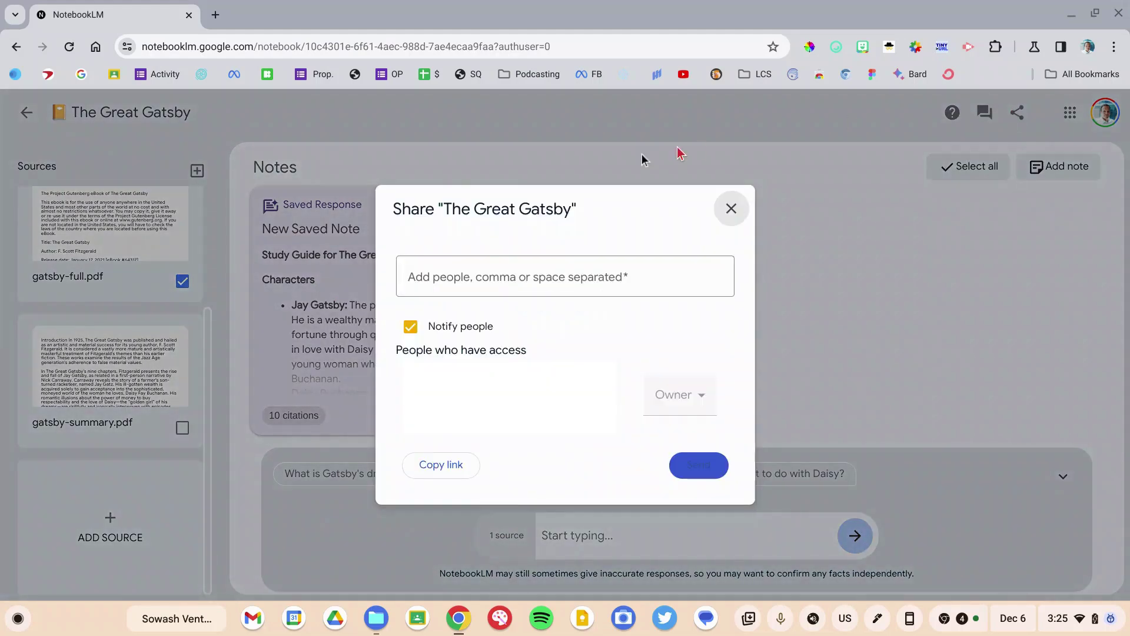
left_click(476, 281)
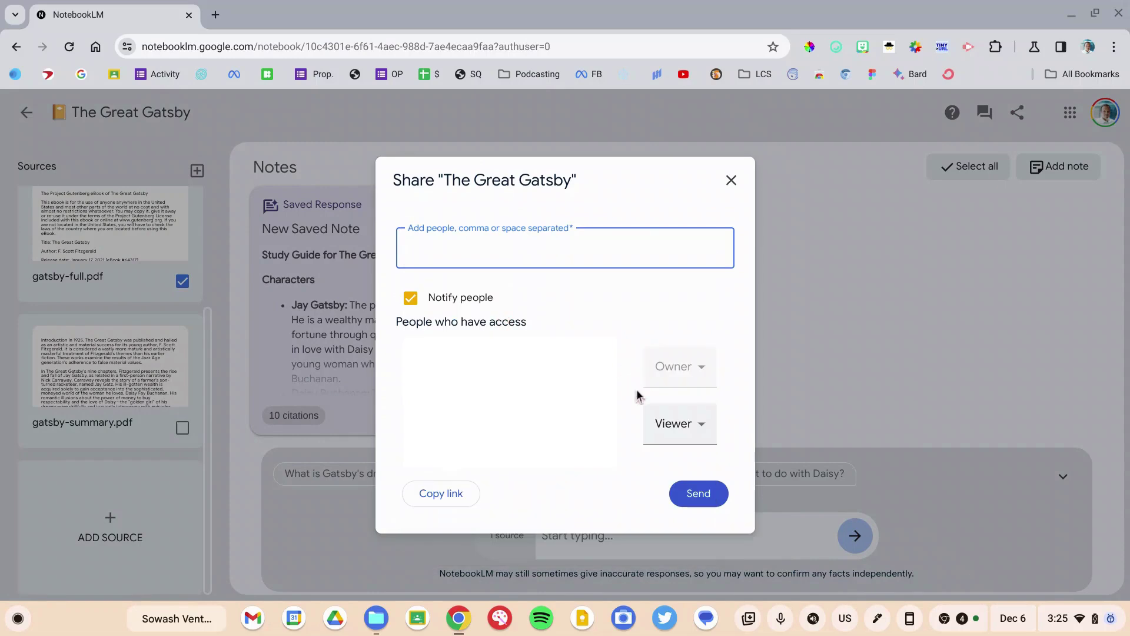
left_click(674, 424)
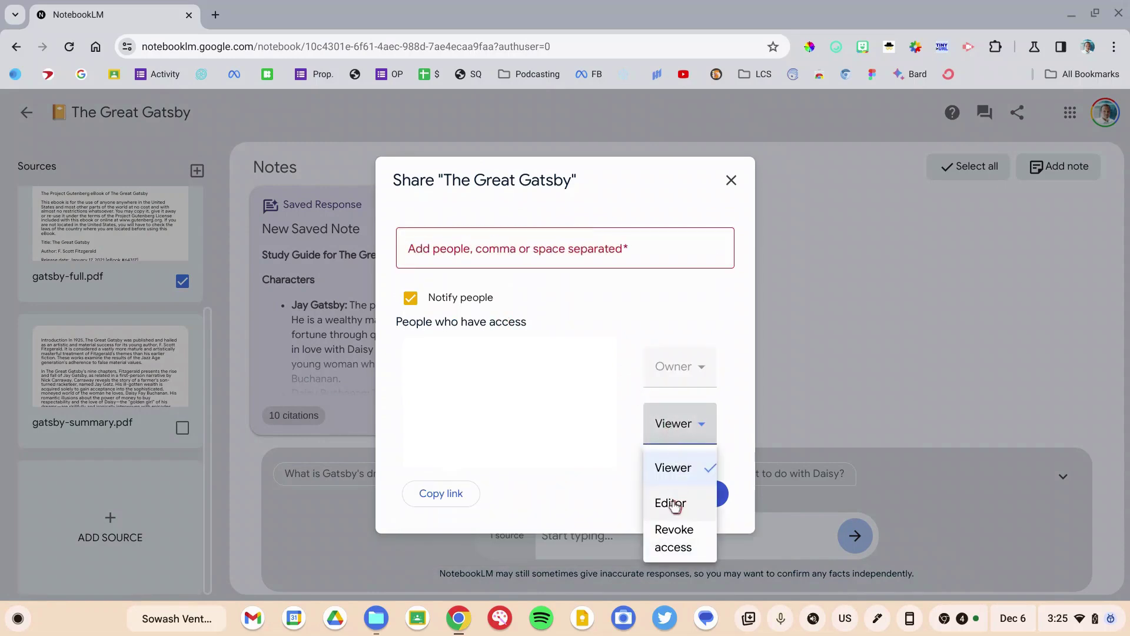
left_click(670, 470)
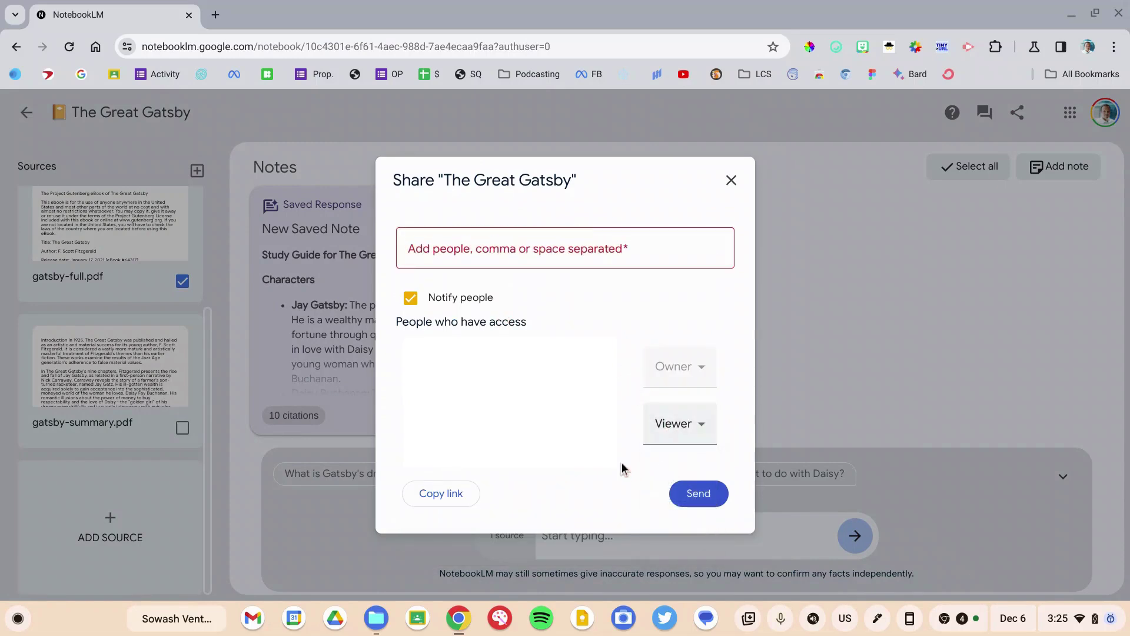